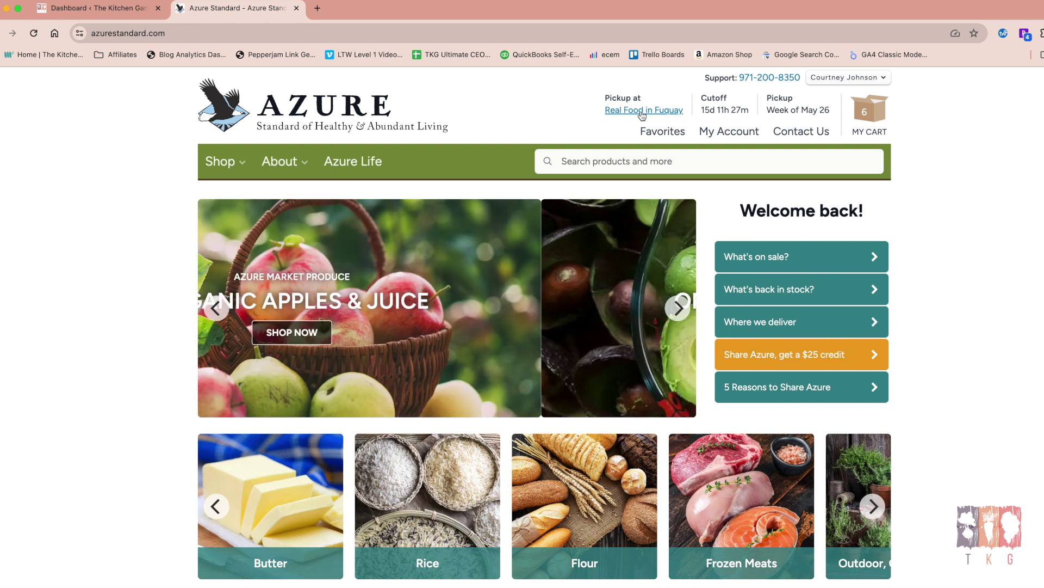
- View the shipping options for Real Food in Fuquay pickup, week of May 26, then close them
{"action": "left_click", "coordinate": [642, 111]}
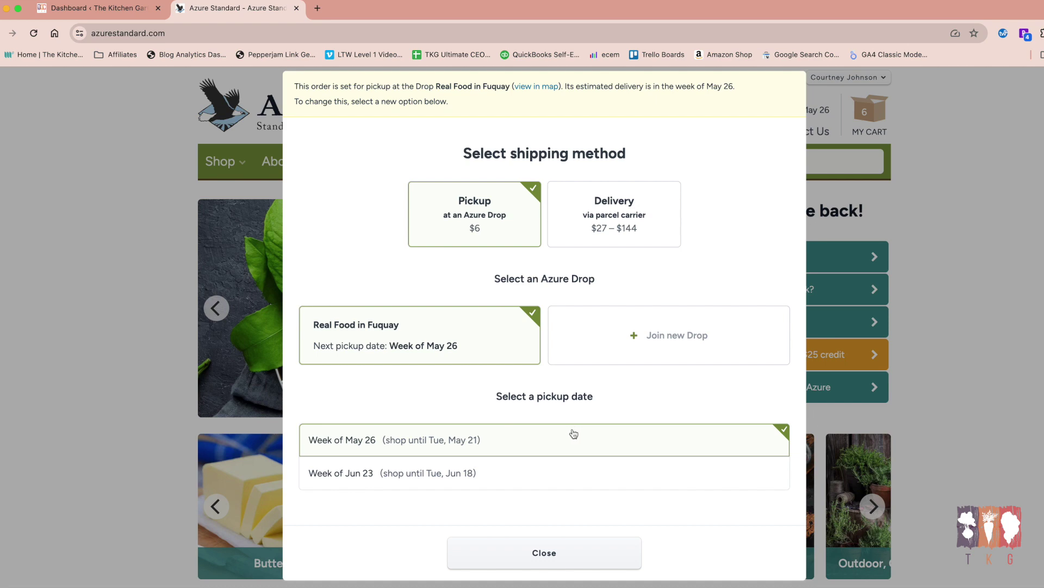
{"action": "left_click", "coordinate": [542, 553]}
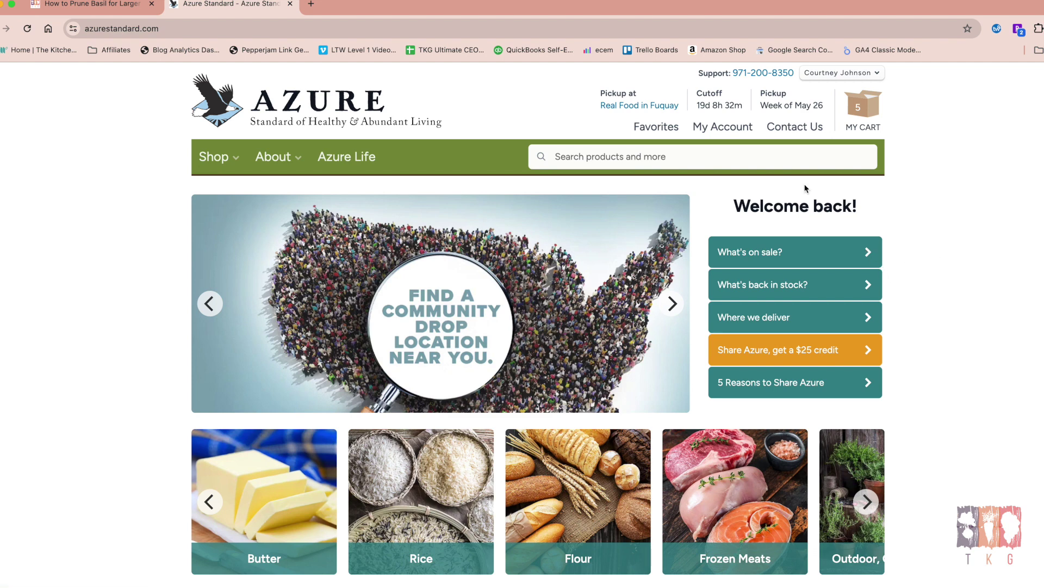
- Search the store for 'ginger'
{"action": "left_click", "coordinate": [776, 154]}
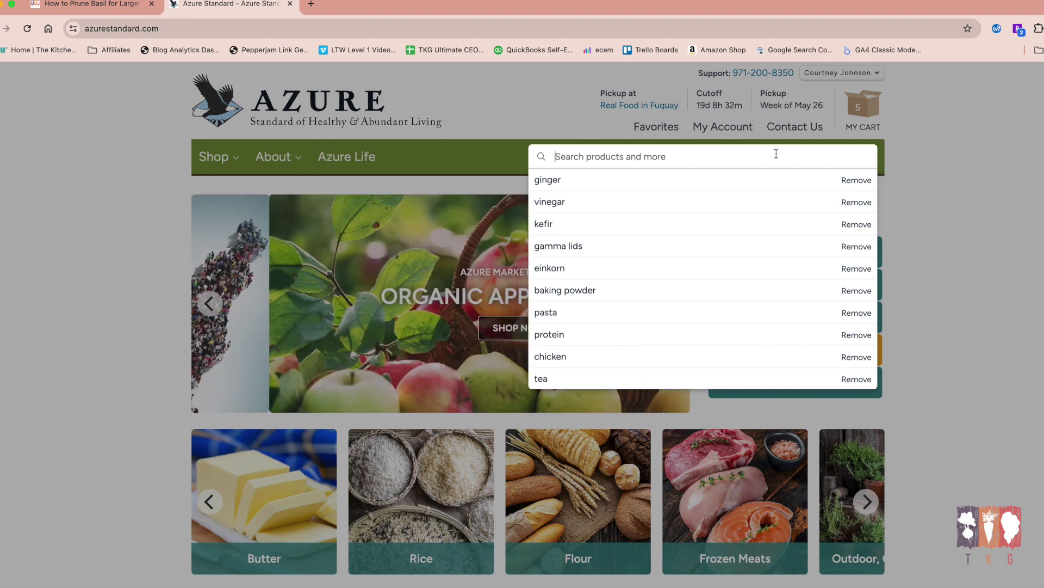
{"action": "type", "text": "ginger"}
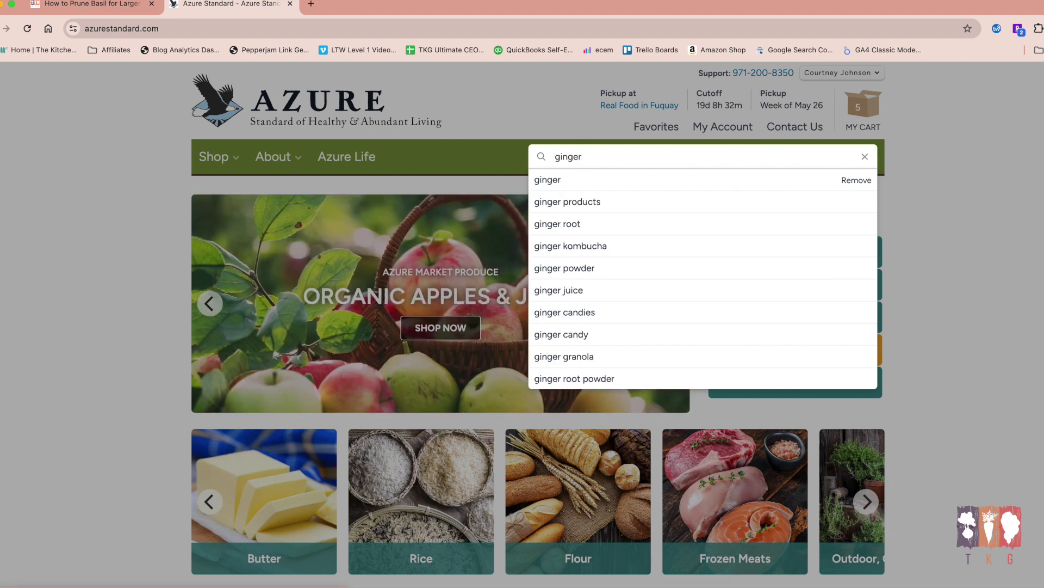
{"action": "key", "text": "Return"}
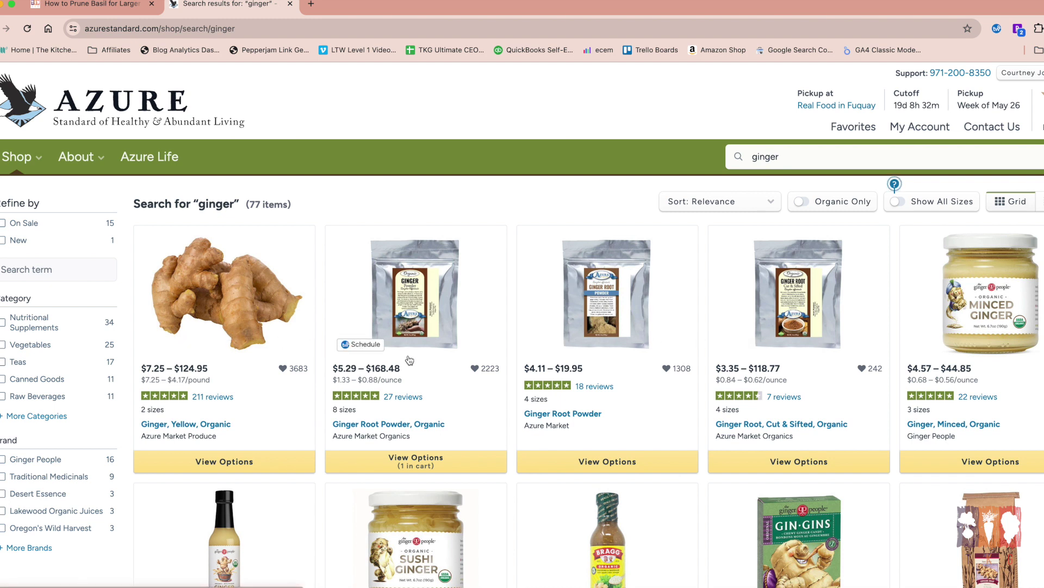
- Scroll through the 77 ginger results, then go back to the home page
{"action": "scroll", "coordinate": [417, 363], "scroll_direction": "down", "scroll_amount": 2}
{"action": "scroll", "coordinate": [416, 364], "scroll_direction": "down", "scroll_amount": 3}
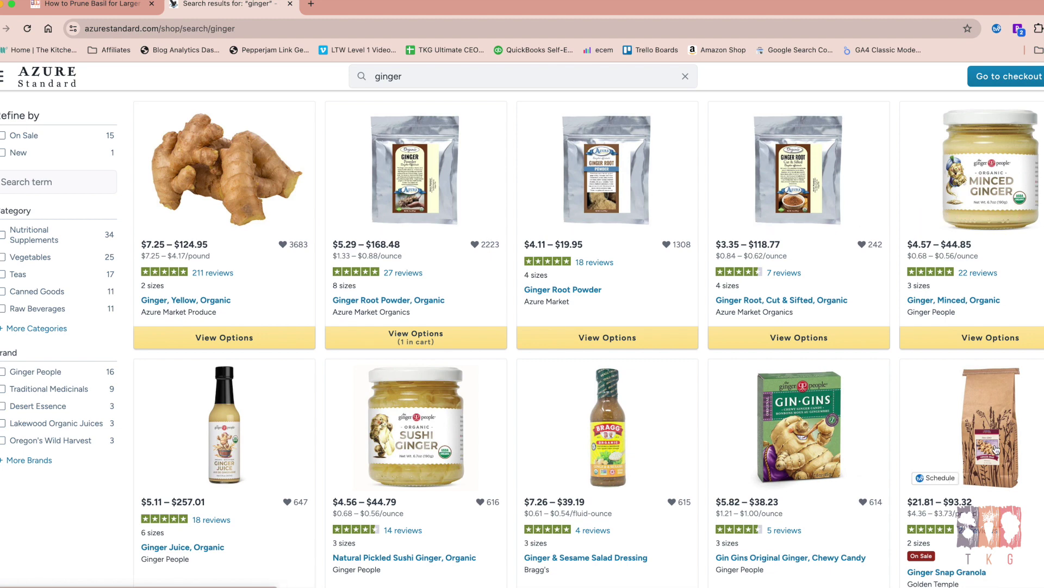
{"action": "scroll", "coordinate": [997, 450], "scroll_direction": "up", "scroll_amount": 1}
{"action": "scroll", "coordinate": [1001, 413], "scroll_direction": "down", "scroll_amount": 3}
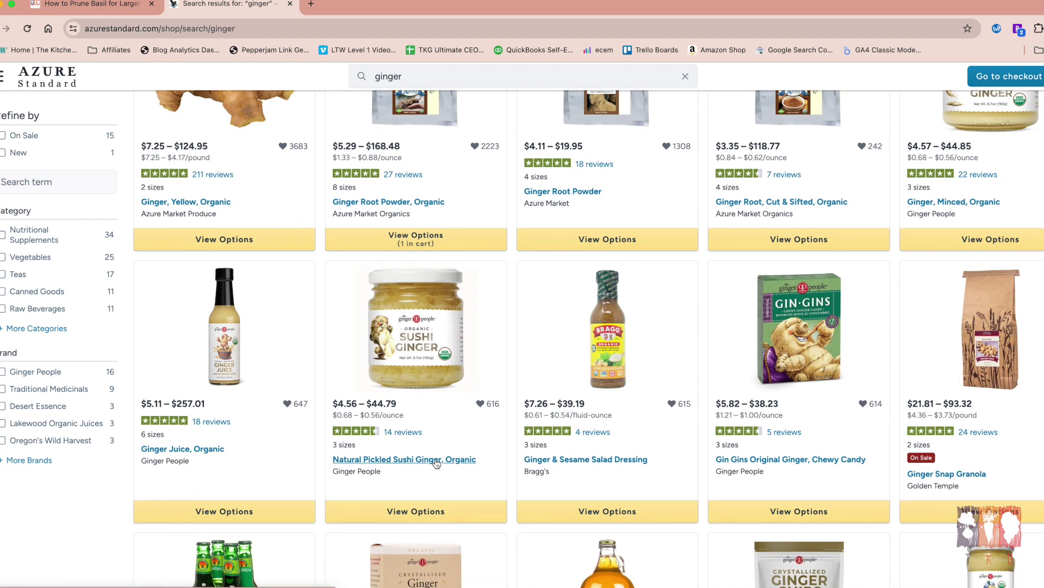
{"action": "scroll", "coordinate": [435, 462], "scroll_direction": "up", "scroll_amount": 5}
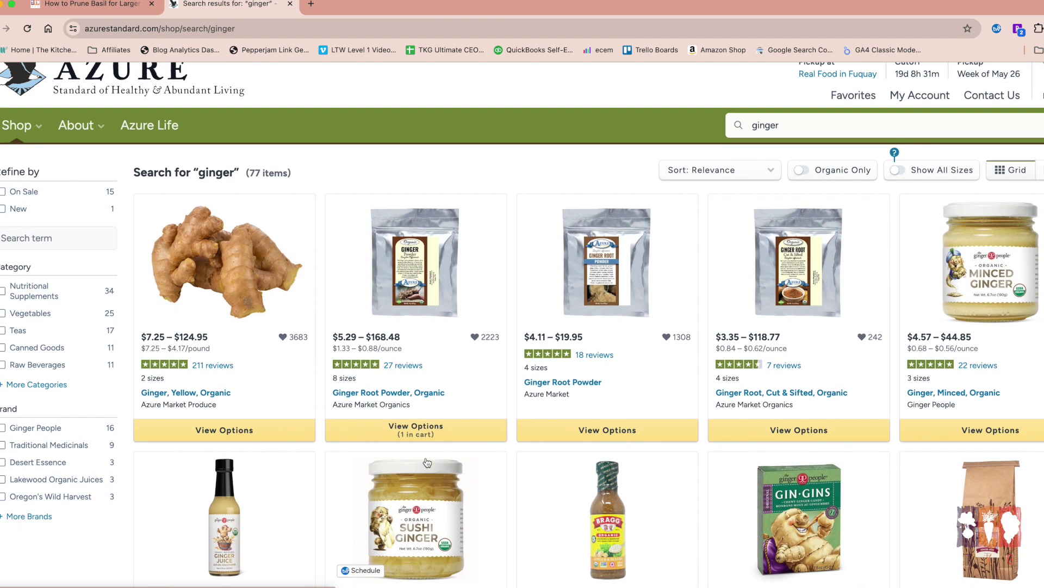
{"action": "scroll", "coordinate": [427, 462], "scroll_direction": "up", "scroll_amount": 1}
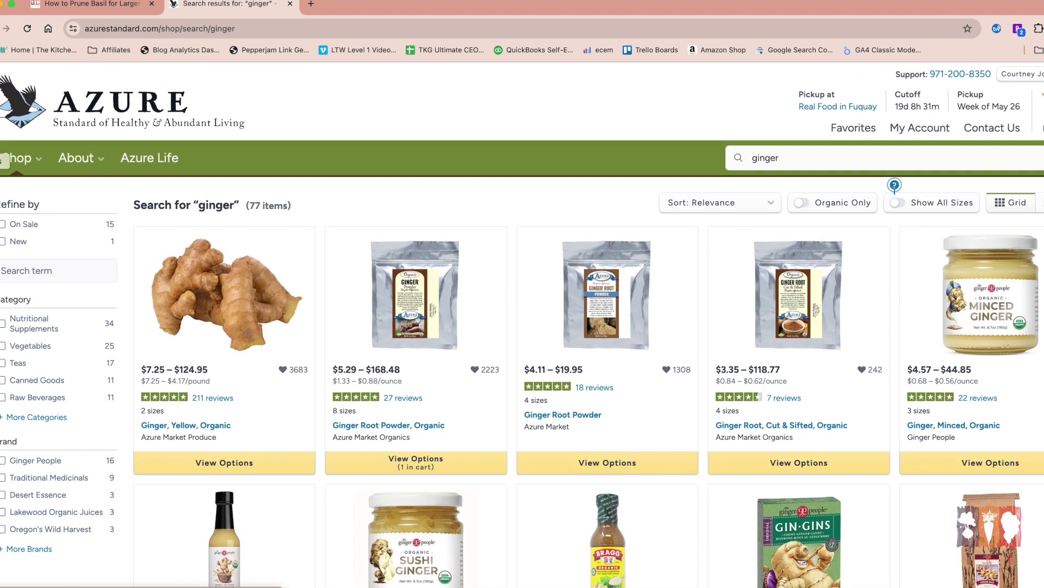
{"action": "key", "text": "super+bracketleft"}
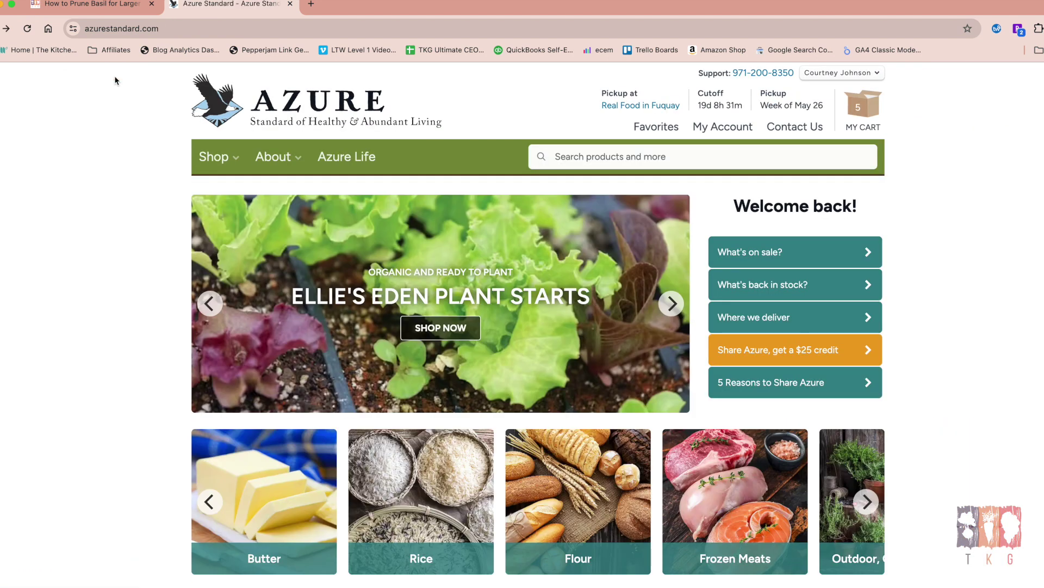
- Open 'What's on sale?' and scroll down through the 849 sale products
{"action": "left_click", "coordinate": [762, 251]}
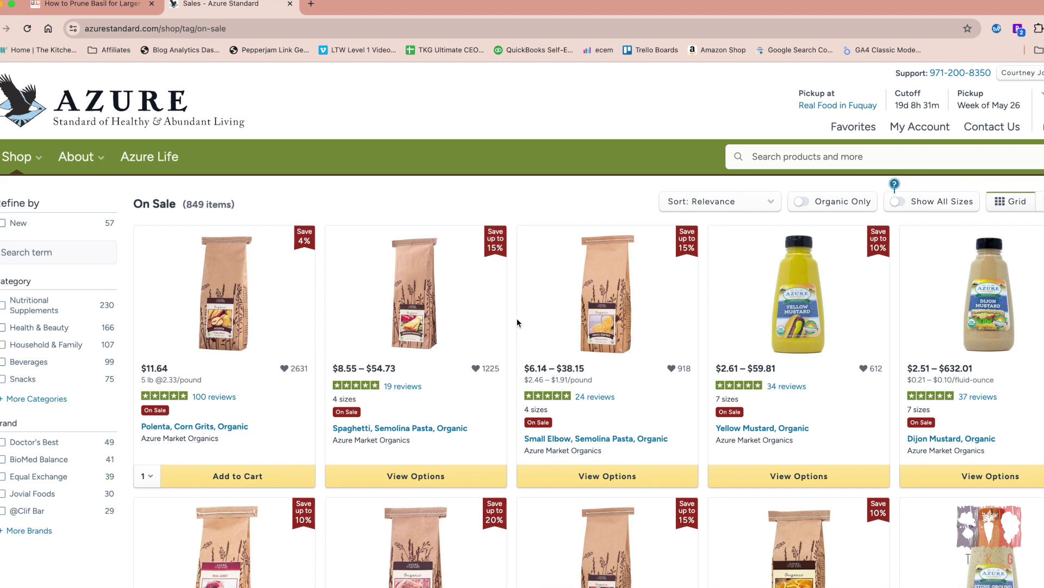
{"action": "scroll", "coordinate": [517, 322], "scroll_direction": "down", "scroll_amount": 1}
{"action": "scroll", "coordinate": [517, 321], "scroll_direction": "down", "scroll_amount": 2}
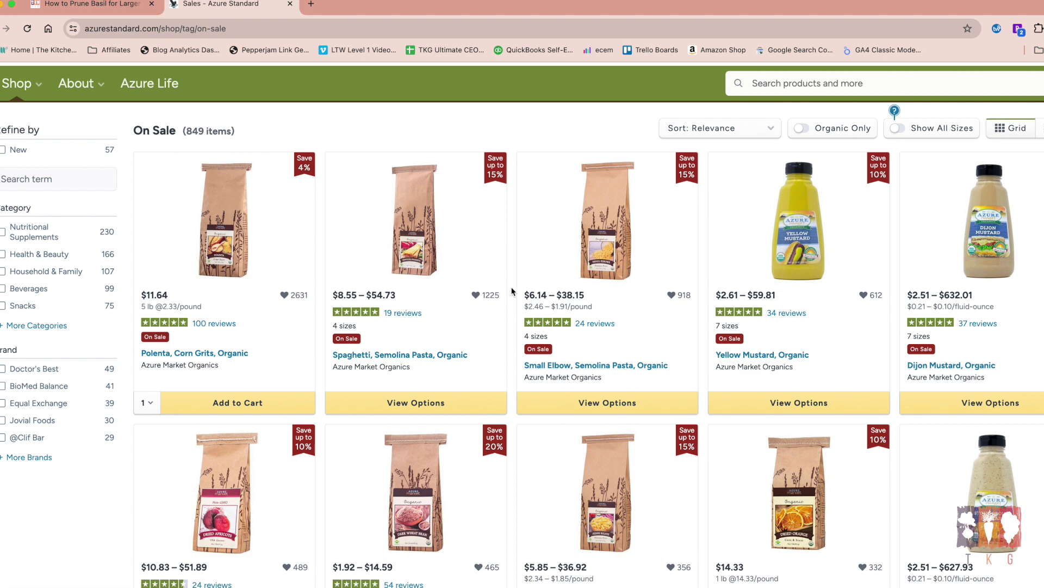
{"action": "scroll", "coordinate": [511, 291], "scroll_direction": "down", "scroll_amount": 3}
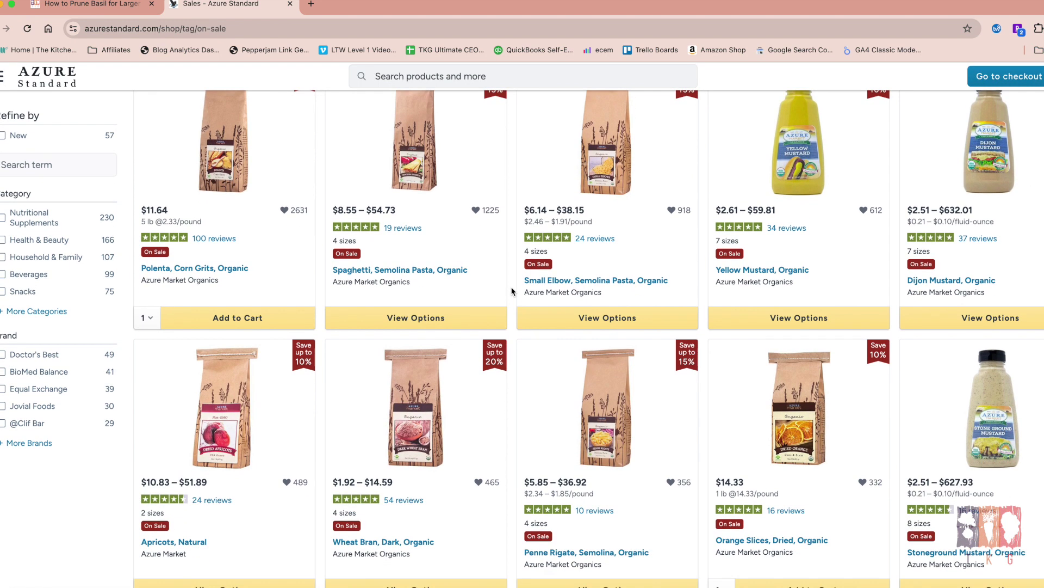
{"action": "scroll", "coordinate": [511, 291], "scroll_direction": "down", "scroll_amount": 5}
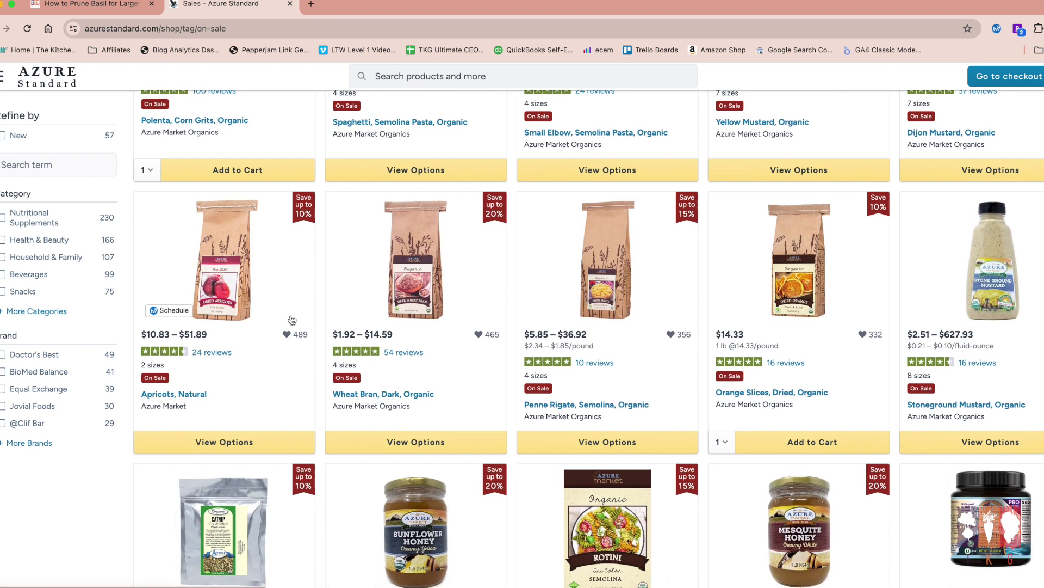
{"action": "mouse_move", "coordinate": [338, 300]}
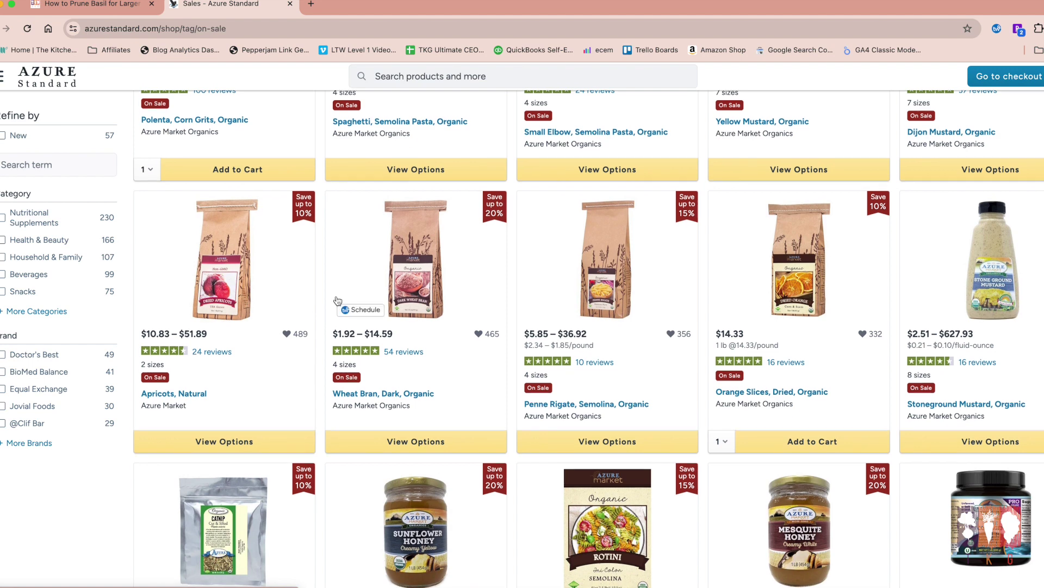
{"action": "scroll", "coordinate": [338, 299], "scroll_direction": "down", "scroll_amount": 6}
{"action": "scroll", "coordinate": [337, 301], "scroll_direction": "down", "scroll_amount": 5}
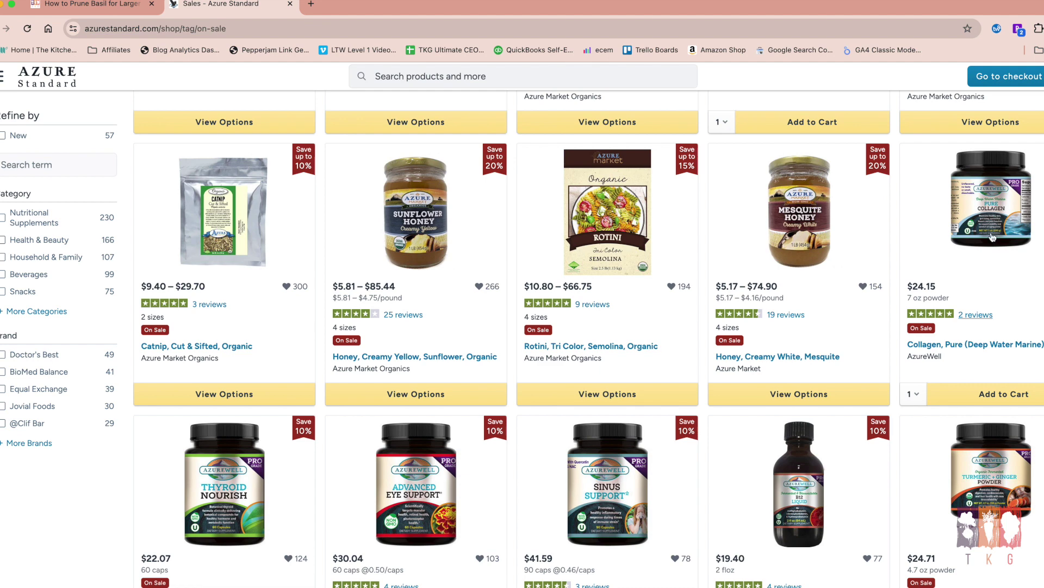
- Scroll back up the On Sale list and return to the home page
{"action": "mouse_move", "coordinate": [999, 219]}
{"action": "scroll", "coordinate": [510, 413], "scroll_direction": "down", "scroll_amount": 3}
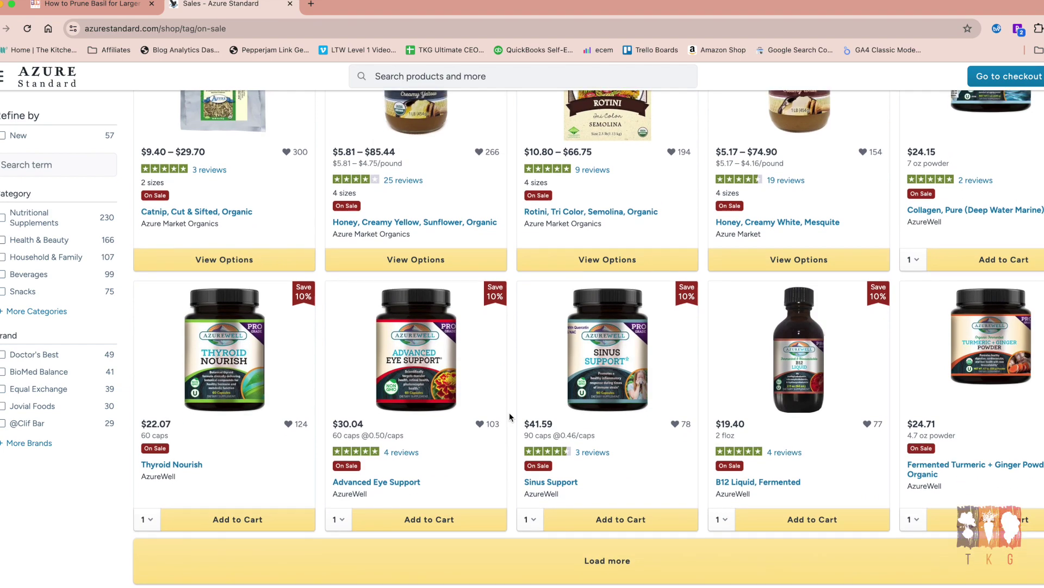
{"action": "scroll", "coordinate": [510, 416], "scroll_direction": "up", "scroll_amount": 10}
{"action": "scroll", "coordinate": [509, 417], "scroll_direction": "up", "scroll_amount": 4}
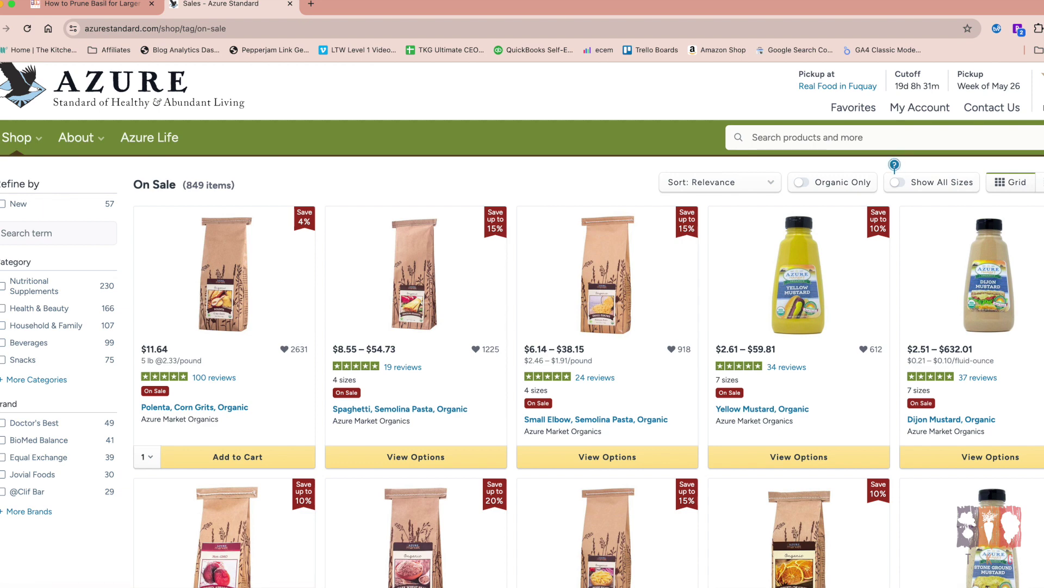
{"action": "key", "text": "super+bracketleft"}
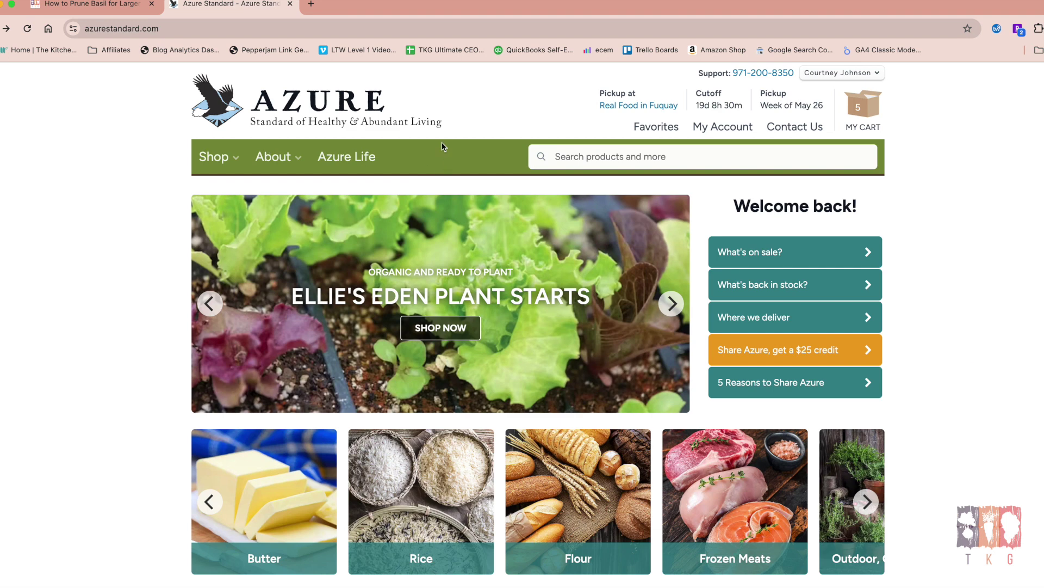
- Advance the home-page banner carousel to its next slide
{"action": "scroll", "coordinate": [438, 255], "scroll_direction": "down", "scroll_amount": 1}
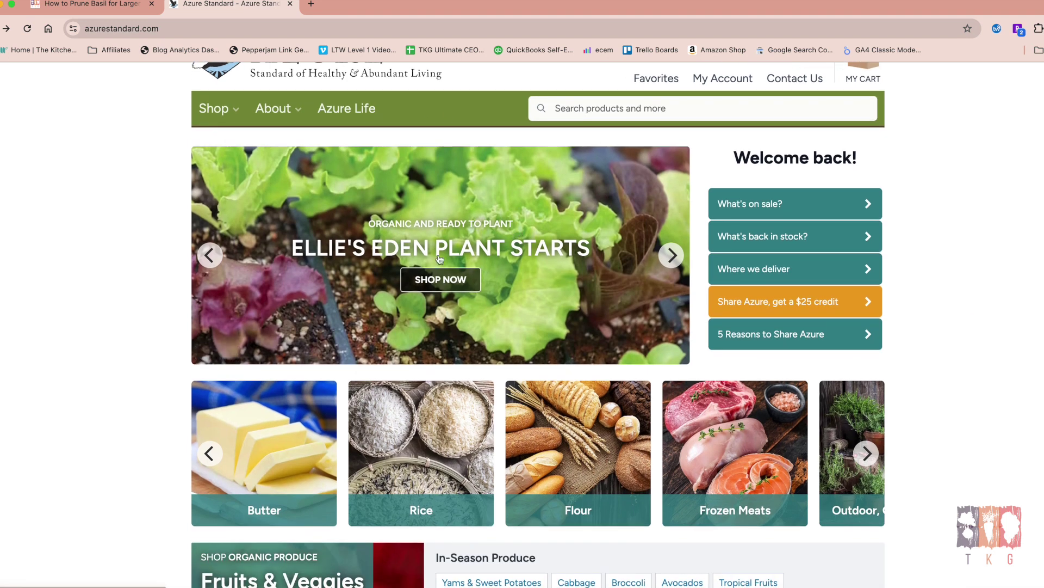
{"action": "left_click", "coordinate": [678, 260]}
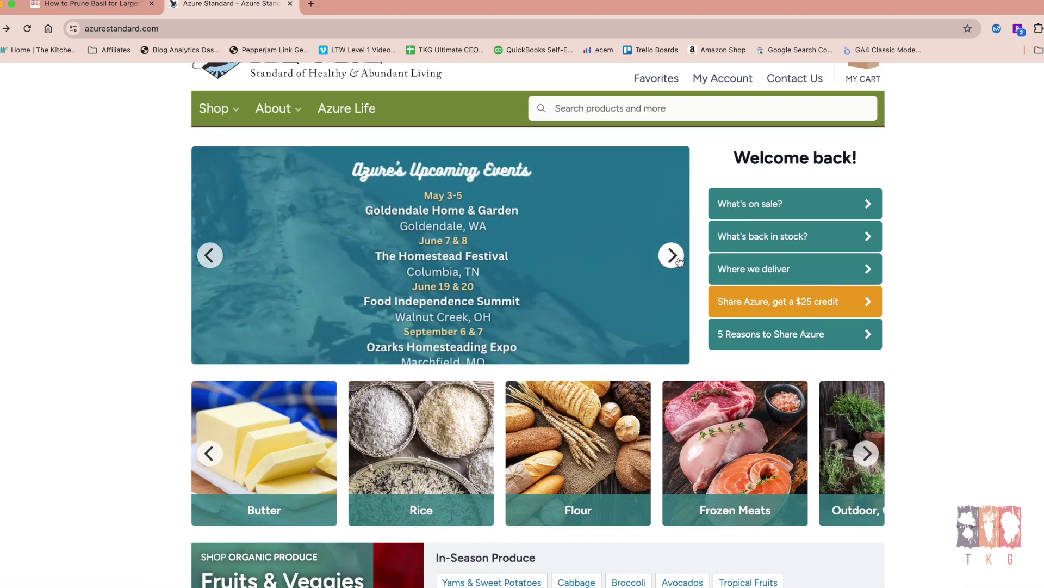
{"action": "scroll", "coordinate": [254, 341], "scroll_direction": "down", "scroll_amount": 2}
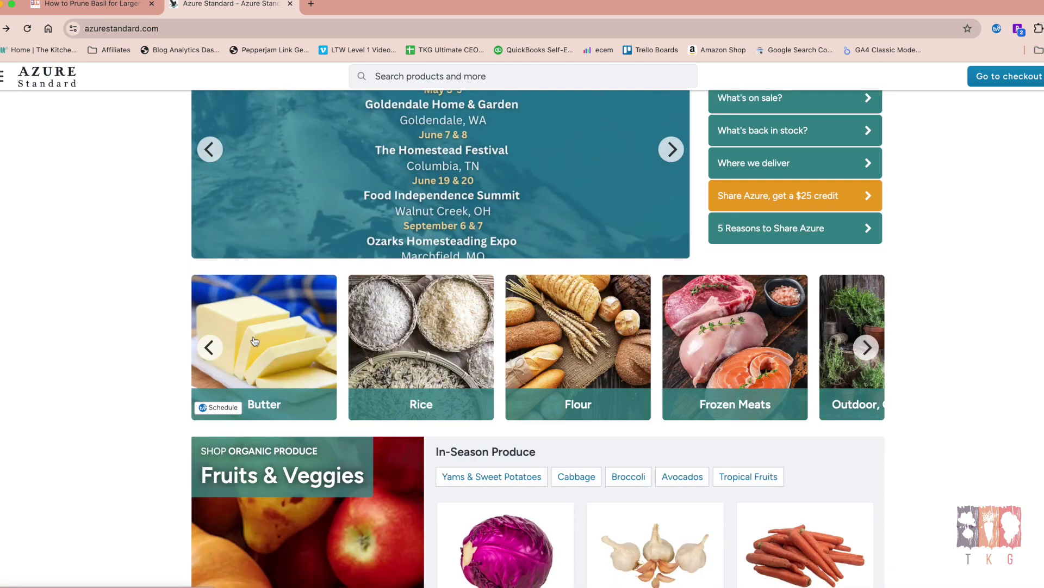
- Open the Butter category and look over its 26 products
{"action": "left_click", "coordinate": [254, 341]}
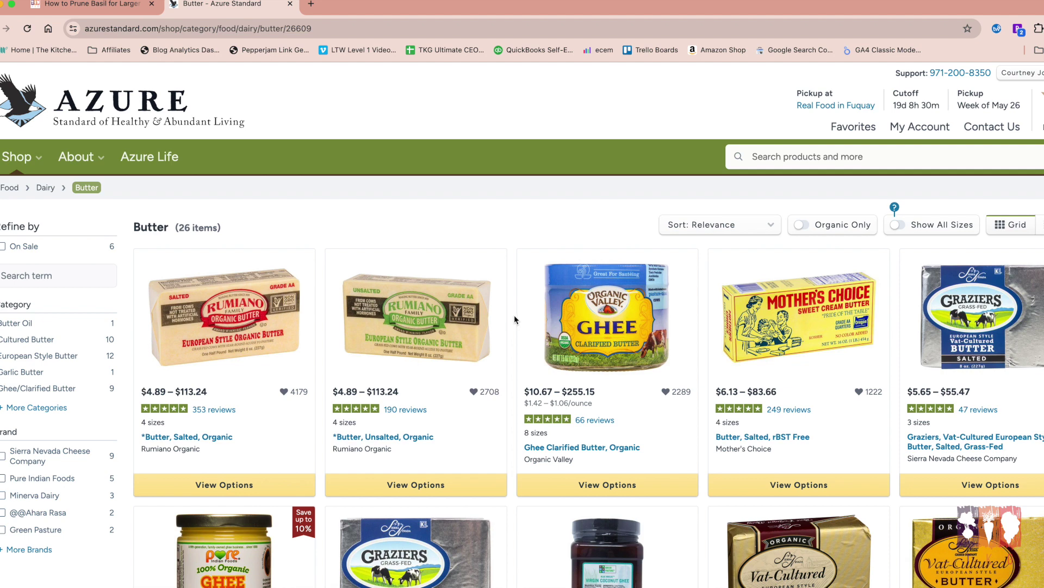
{"action": "scroll", "coordinate": [514, 319], "scroll_direction": "down", "scroll_amount": 3}
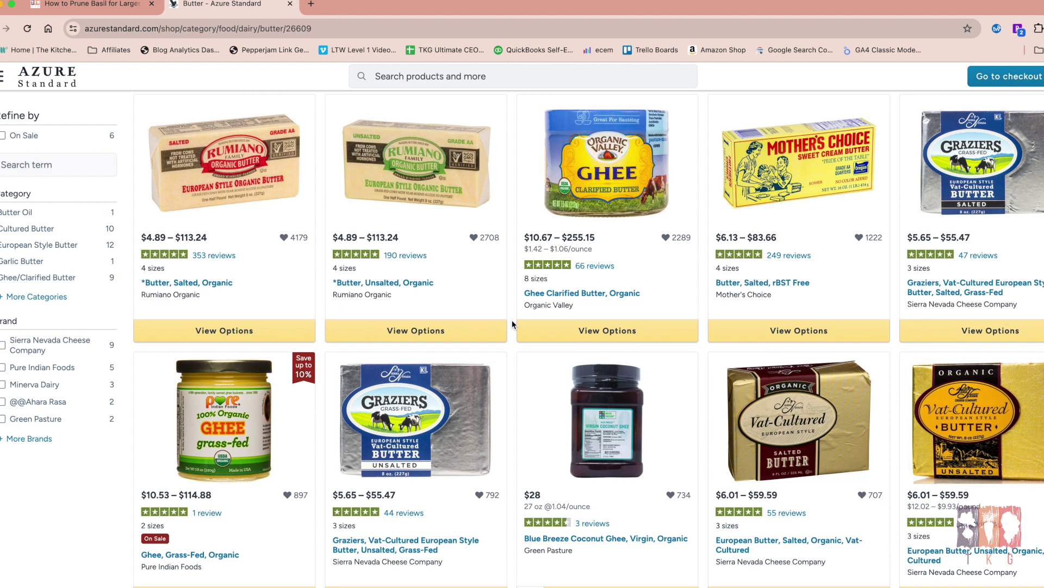
{"action": "scroll", "coordinate": [513, 321], "scroll_direction": "up", "scroll_amount": 2}
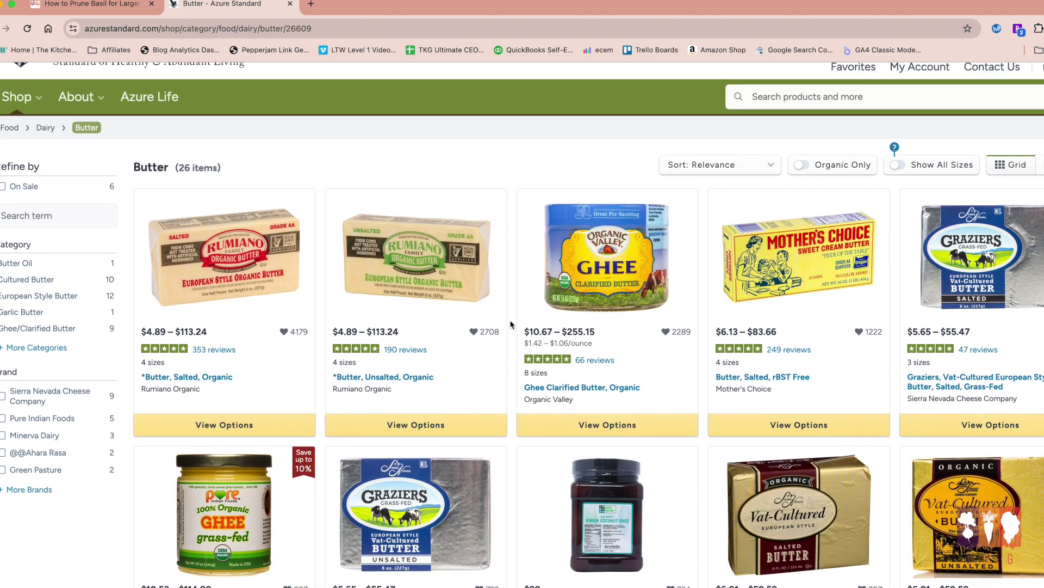
{"action": "scroll", "coordinate": [509, 326], "scroll_direction": "up", "scroll_amount": 1}
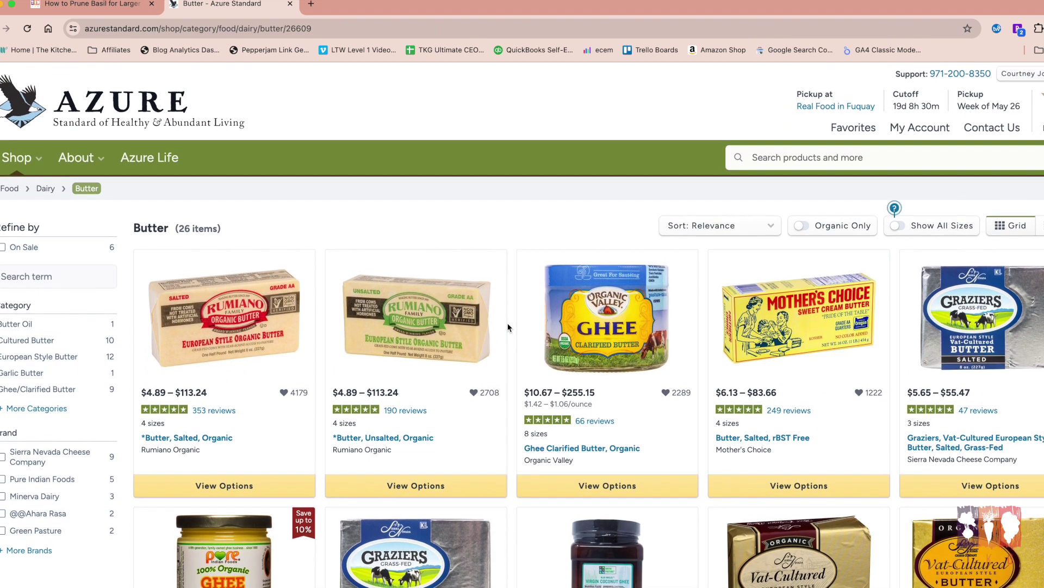
{"action": "left_click", "coordinate": [852, 155]}
- Search the store for 'flour', then for 'einkorn'
{"action": "type", "text": "flour"}
{"action": "key", "text": "Return"}
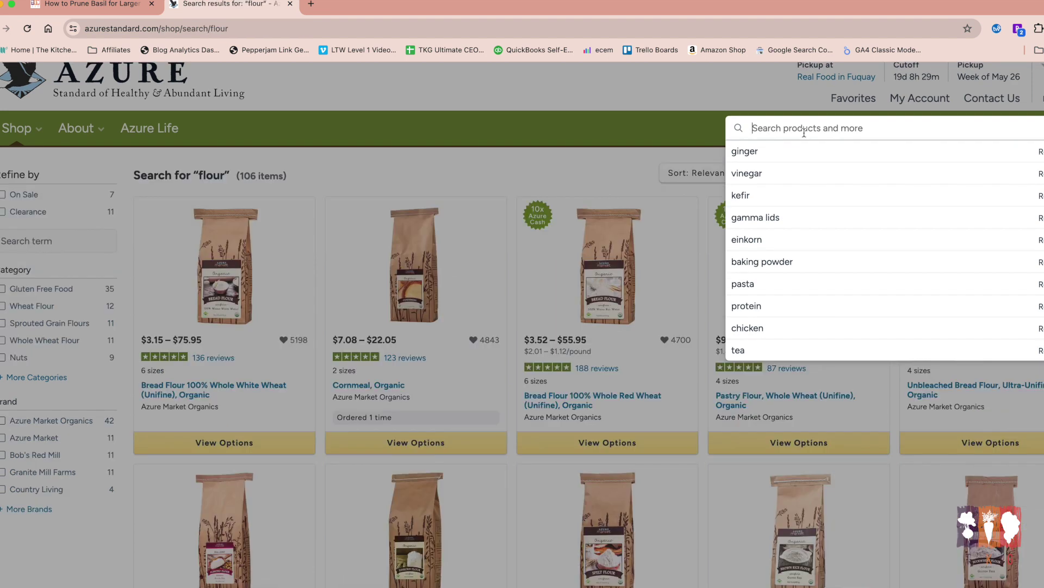
{"action": "type", "text": "einkorn"}
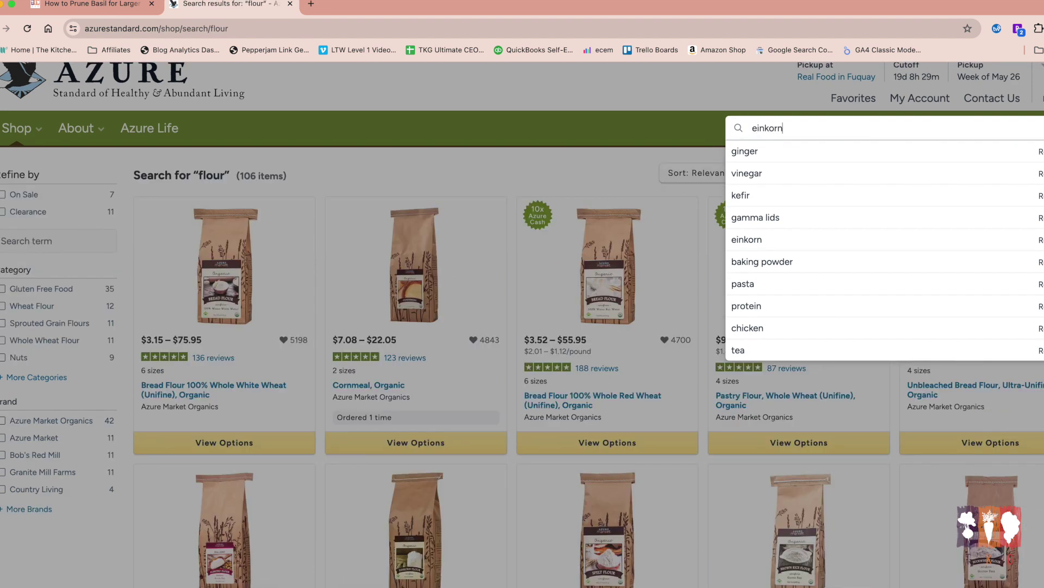
{"action": "key", "text": "Return"}
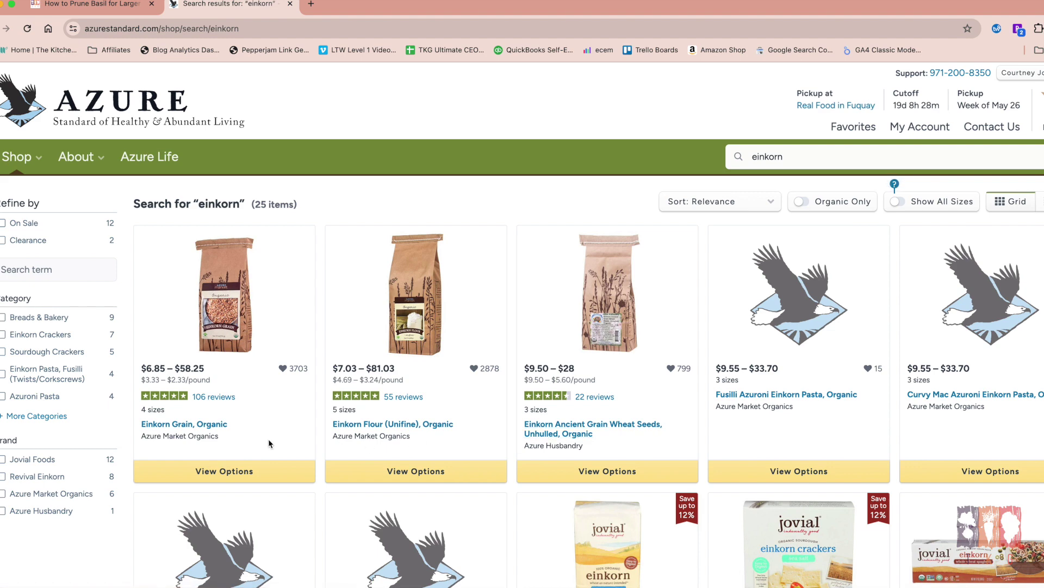
- Add one 5 lb bag of Einkorn Grain, Organic to the cart
{"action": "left_click", "coordinate": [256, 471]}
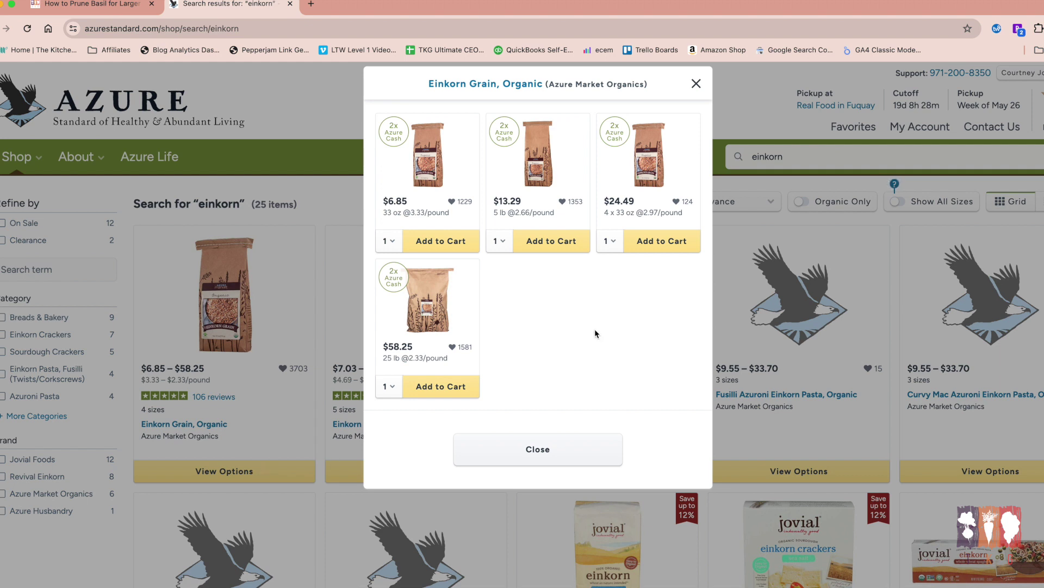
{"action": "left_click", "coordinate": [557, 250]}
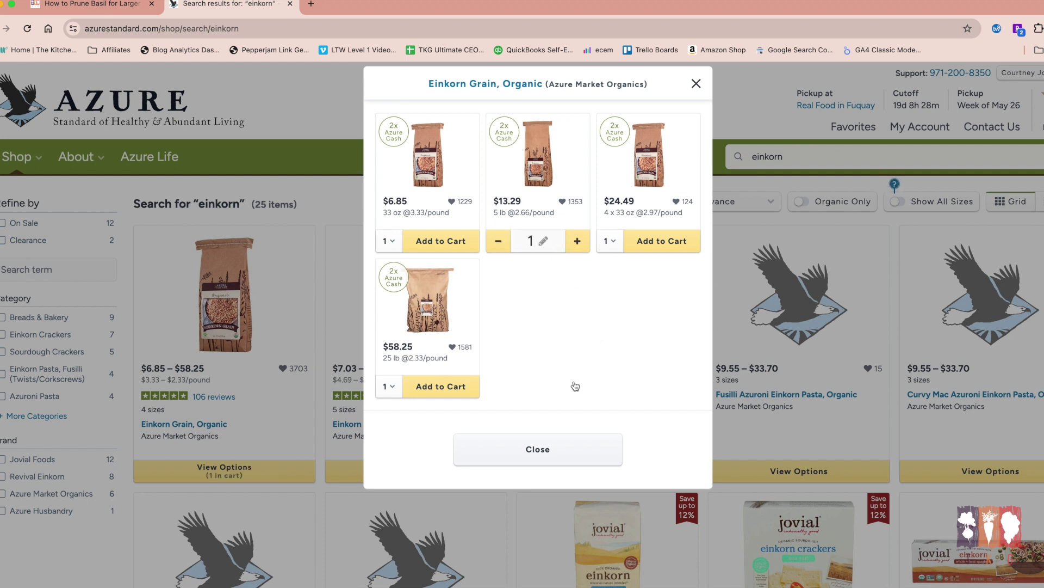
{"action": "left_click", "coordinate": [561, 456]}
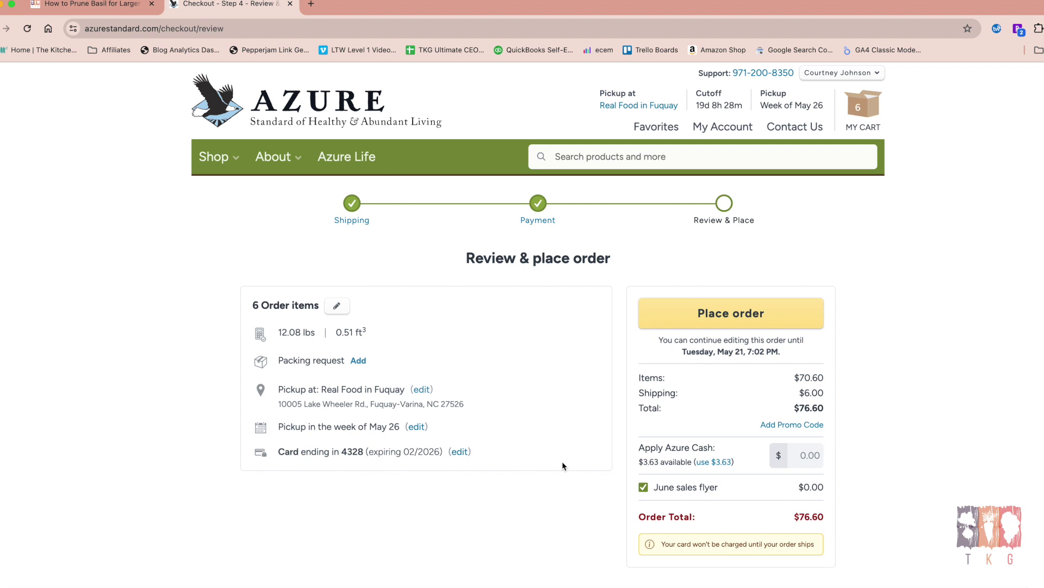
- Scroll through the six-item, $76.60 order review, then go back to the home page
{"action": "scroll", "coordinate": [562, 461], "scroll_direction": "down", "scroll_amount": 7}
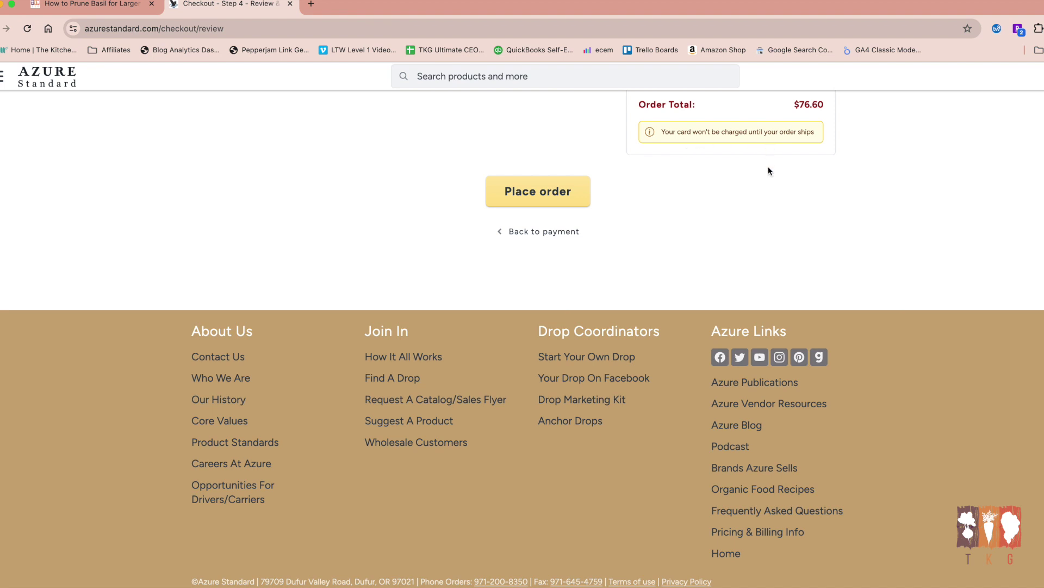
{"action": "scroll", "coordinate": [769, 176], "scroll_direction": "up", "scroll_amount": 3}
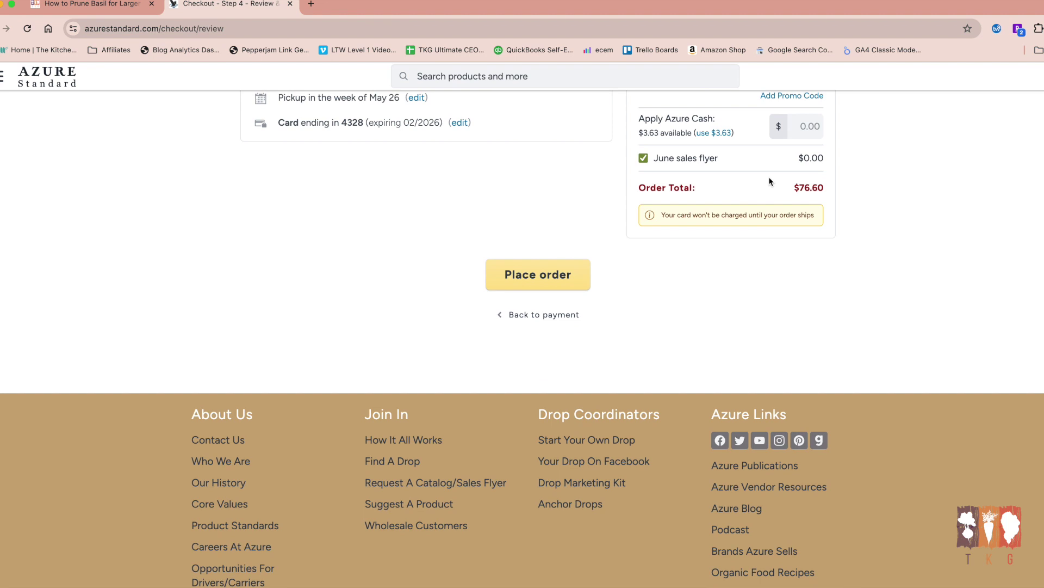
{"action": "scroll", "coordinate": [768, 176], "scroll_direction": "up", "scroll_amount": 1}
{"action": "scroll", "coordinate": [756, 170], "scroll_direction": "up", "scroll_amount": 1}
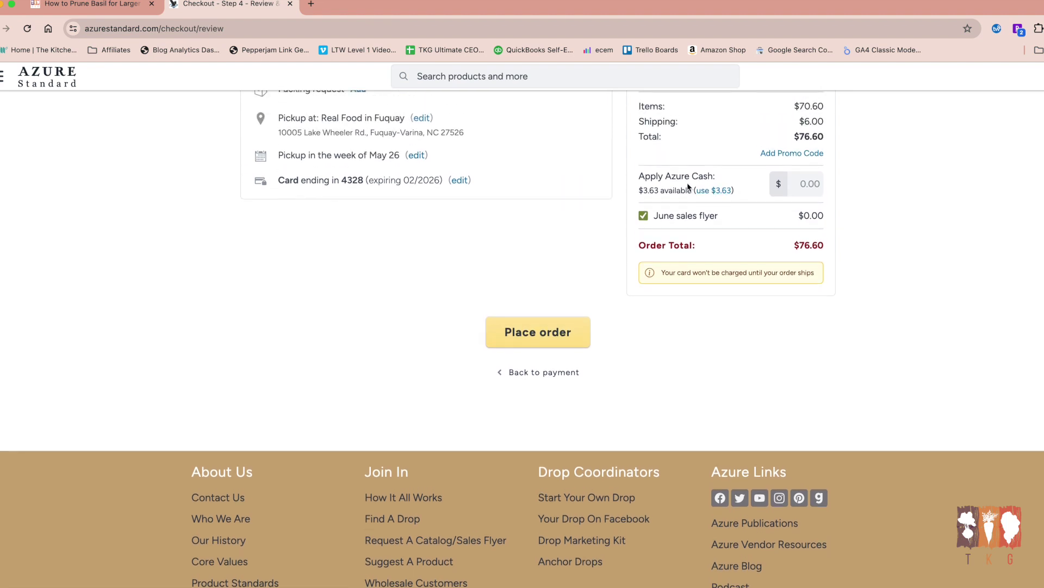
{"action": "scroll", "coordinate": [721, 185], "scroll_direction": "up", "scroll_amount": 5}
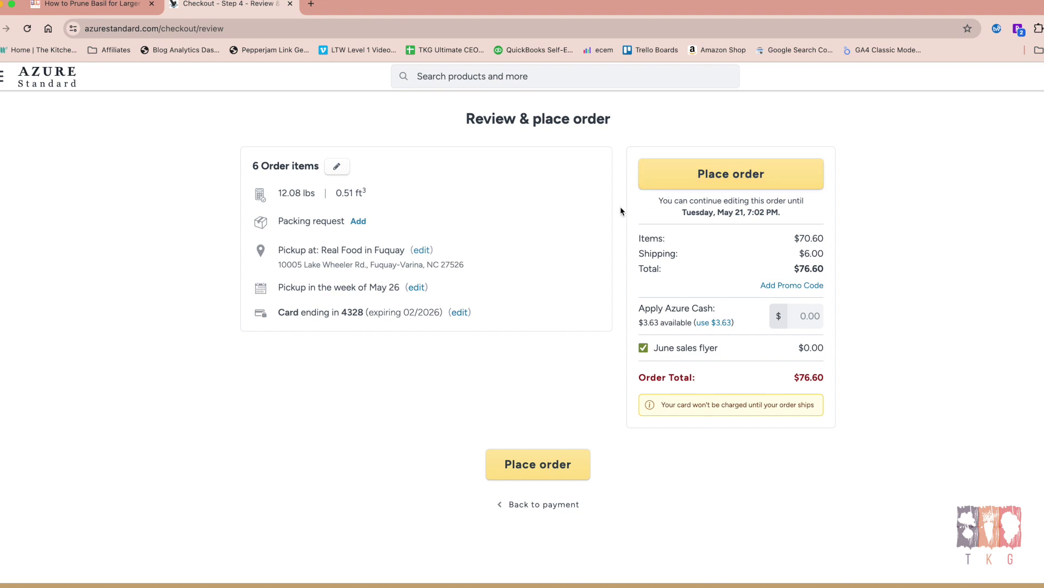
{"action": "scroll", "coordinate": [620, 211], "scroll_direction": "up", "scroll_amount": 3}
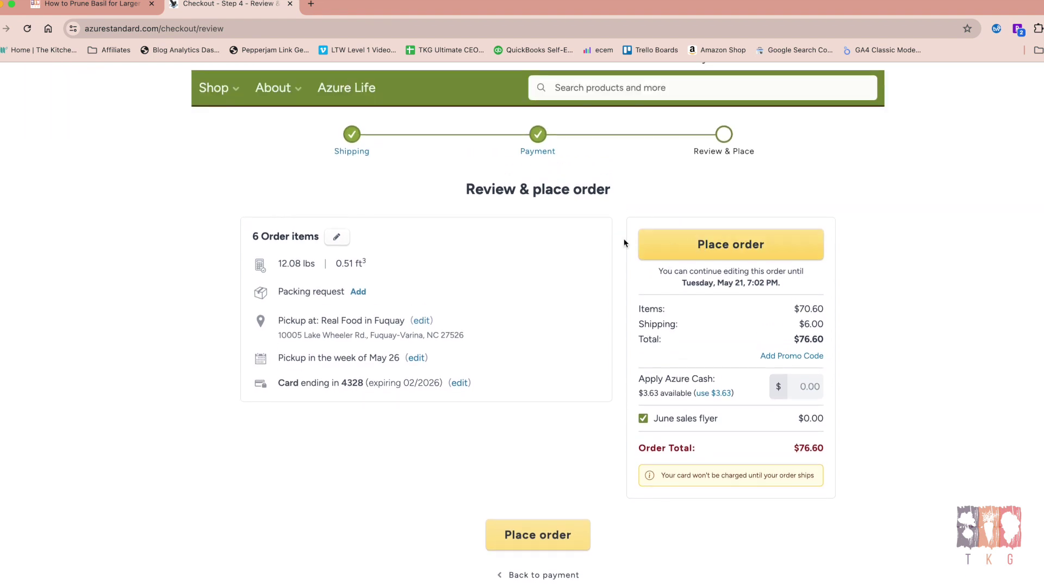
{"action": "scroll", "coordinate": [544, 226], "scroll_direction": "up", "scroll_amount": 3}
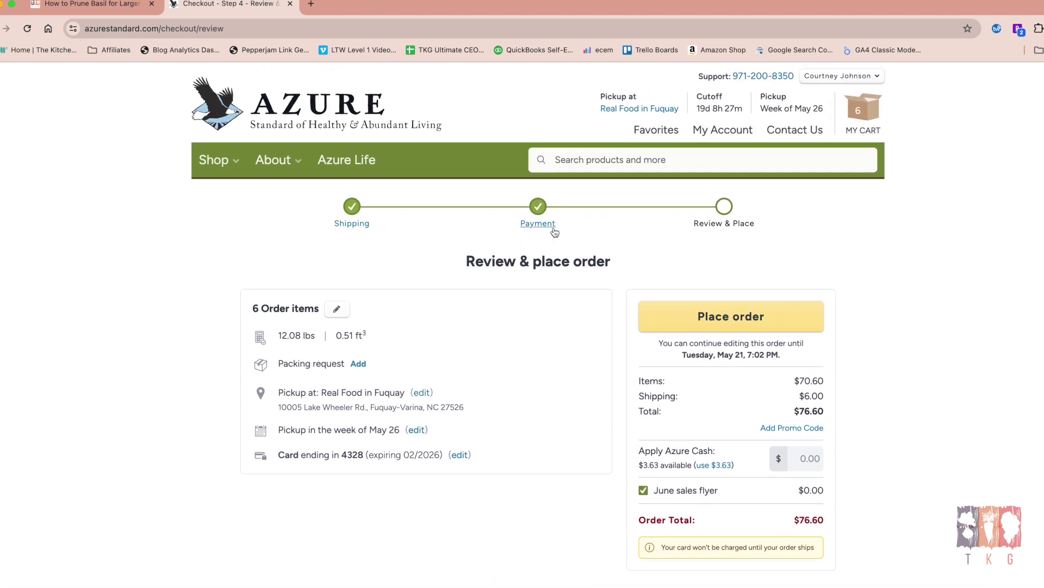
{"action": "key", "text": "super+bracketleft"}
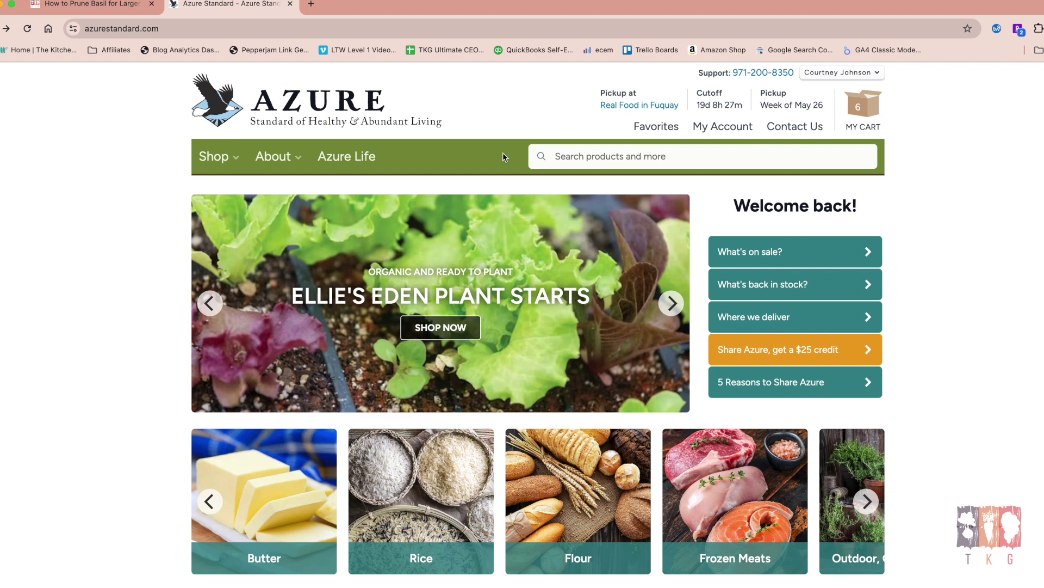
{"action": "left_click", "coordinate": [867, 356]}
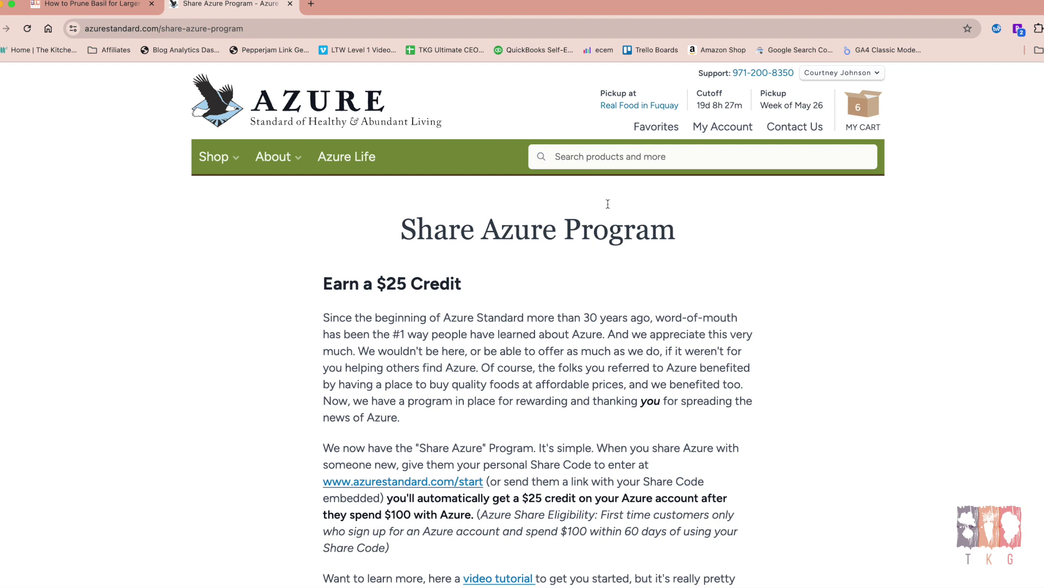
{"action": "key", "text": "super+bracketleft"}
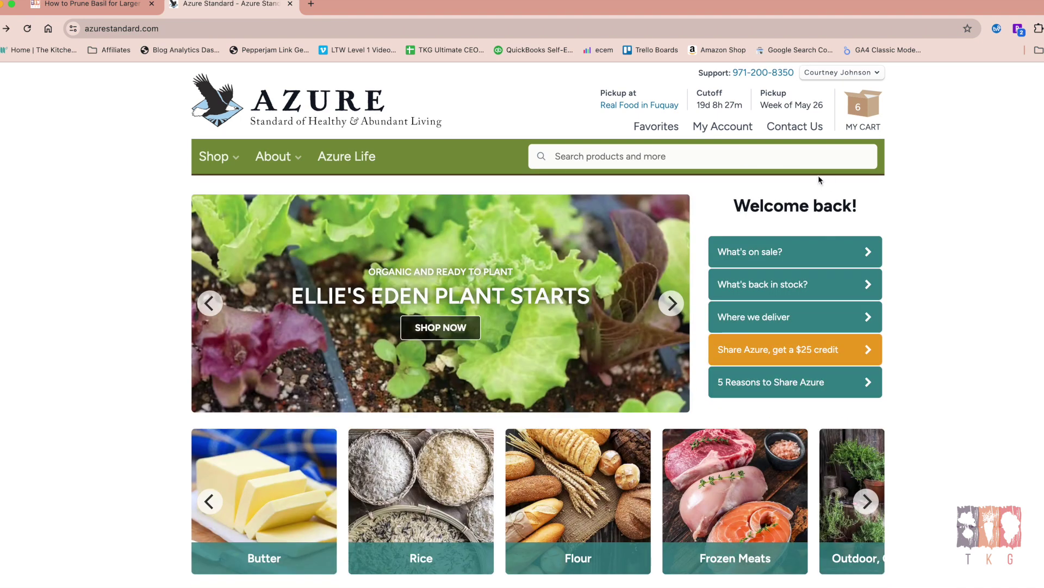
{"action": "scroll", "coordinate": [704, 204], "scroll_direction": "down", "scroll_amount": 3}
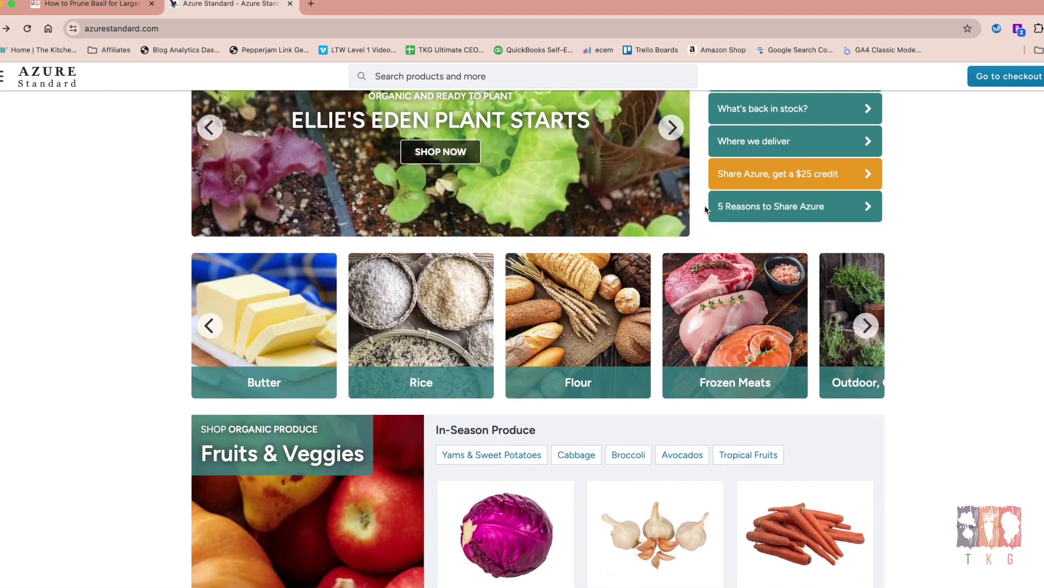
{"action": "scroll", "coordinate": [705, 209], "scroll_direction": "down", "scroll_amount": 3}
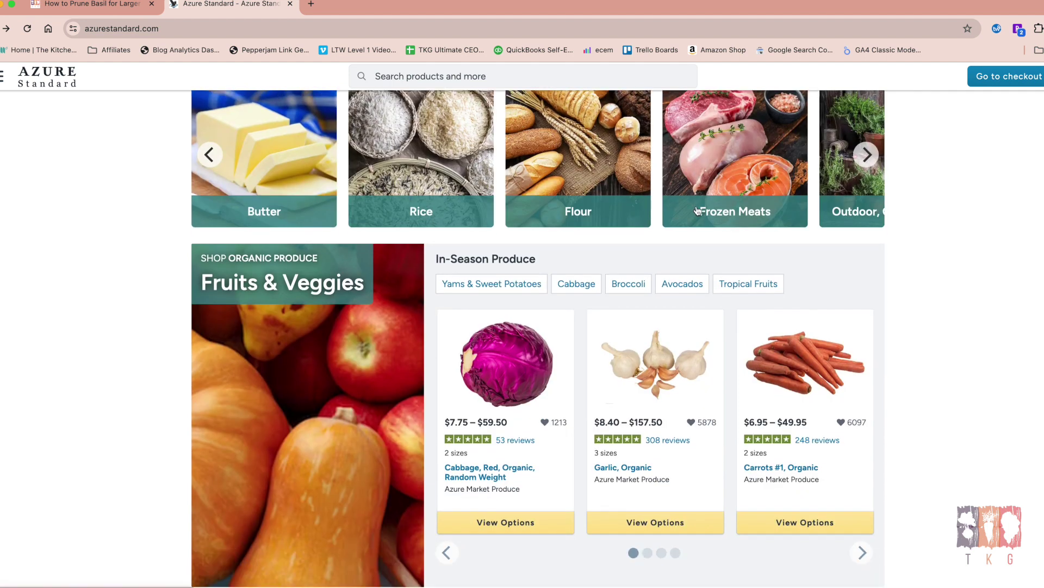
{"action": "scroll", "coordinate": [896, 304], "scroll_direction": "down", "scroll_amount": 4}
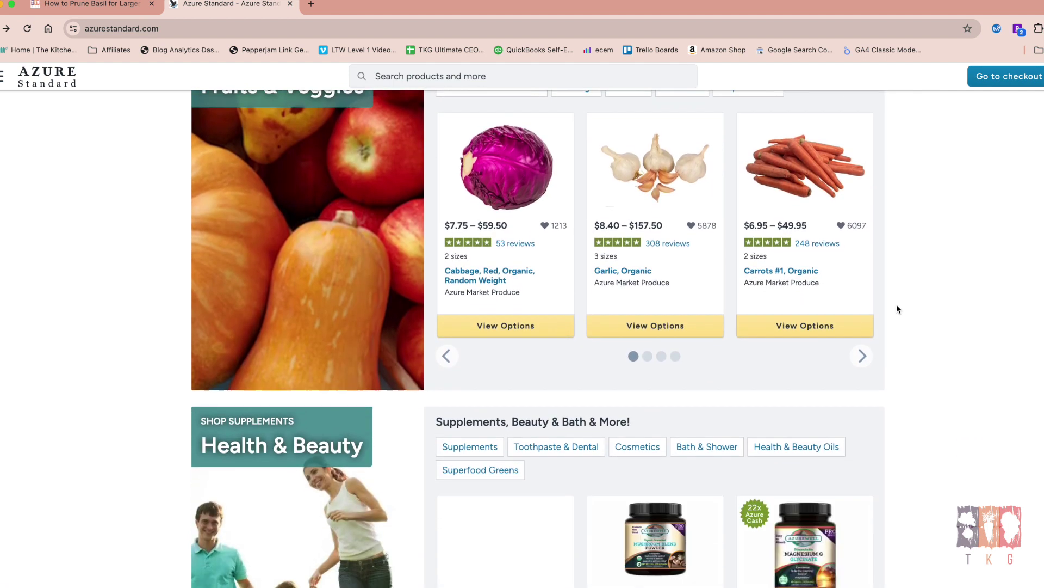
{"action": "scroll", "coordinate": [896, 308], "scroll_direction": "down", "scroll_amount": 5}
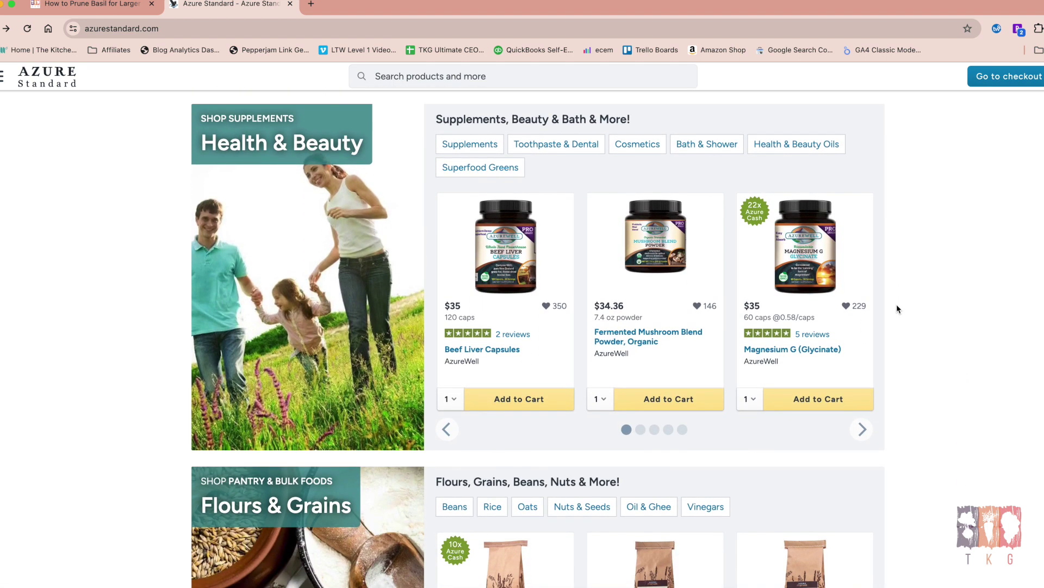
{"action": "scroll", "coordinate": [898, 308], "scroll_direction": "down", "scroll_amount": 4}
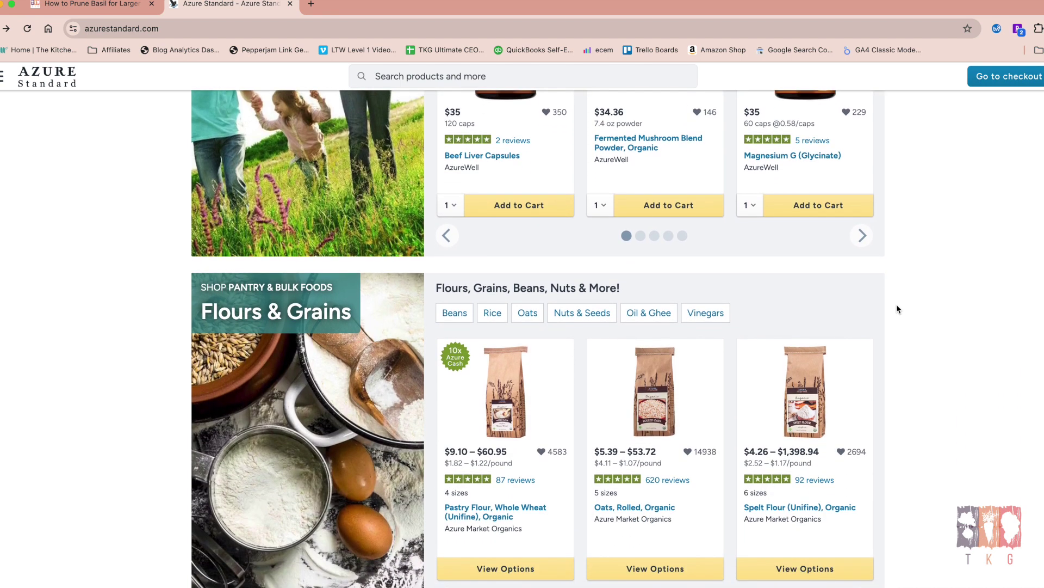
{"action": "scroll", "coordinate": [898, 309], "scroll_direction": "down", "scroll_amount": 3}
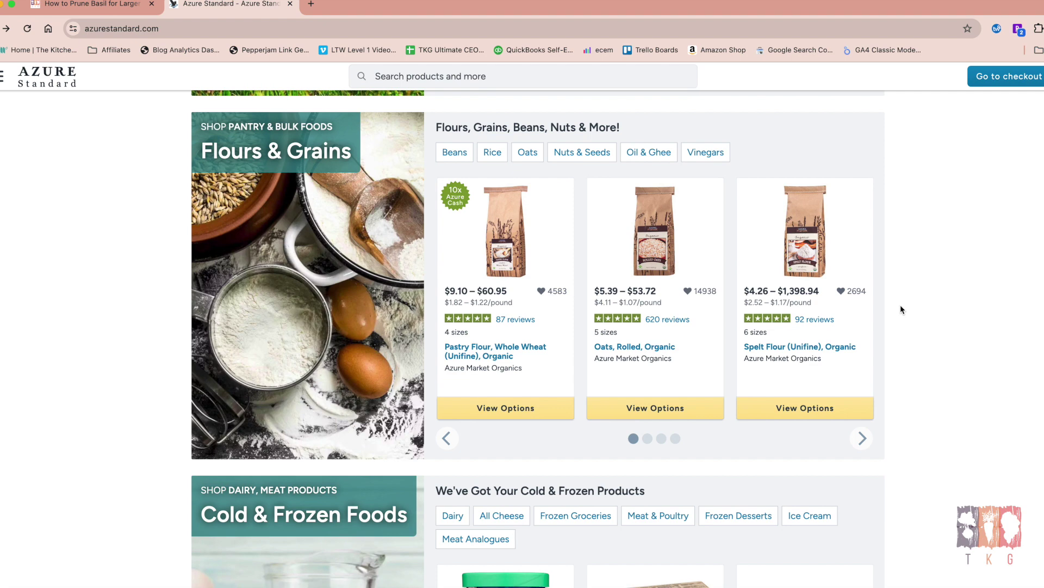
{"action": "scroll", "coordinate": [900, 309], "scroll_direction": "down", "scroll_amount": 2}
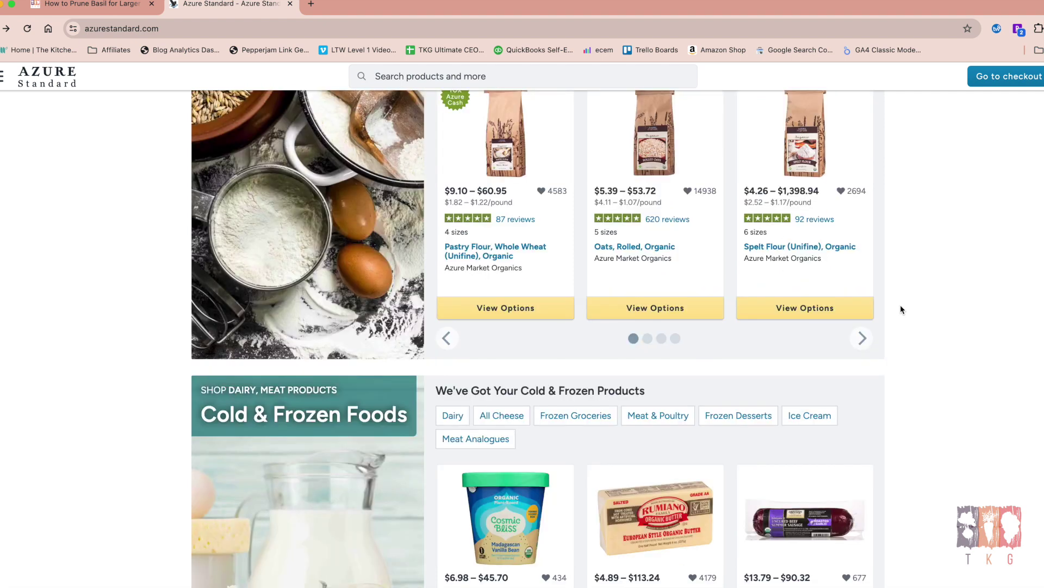
{"action": "scroll", "coordinate": [900, 309], "scroll_direction": "down", "scroll_amount": 3}
{"action": "scroll", "coordinate": [901, 309], "scroll_direction": "up", "scroll_amount": 3}
{"action": "scroll", "coordinate": [899, 309], "scroll_direction": "up", "scroll_amount": 10}
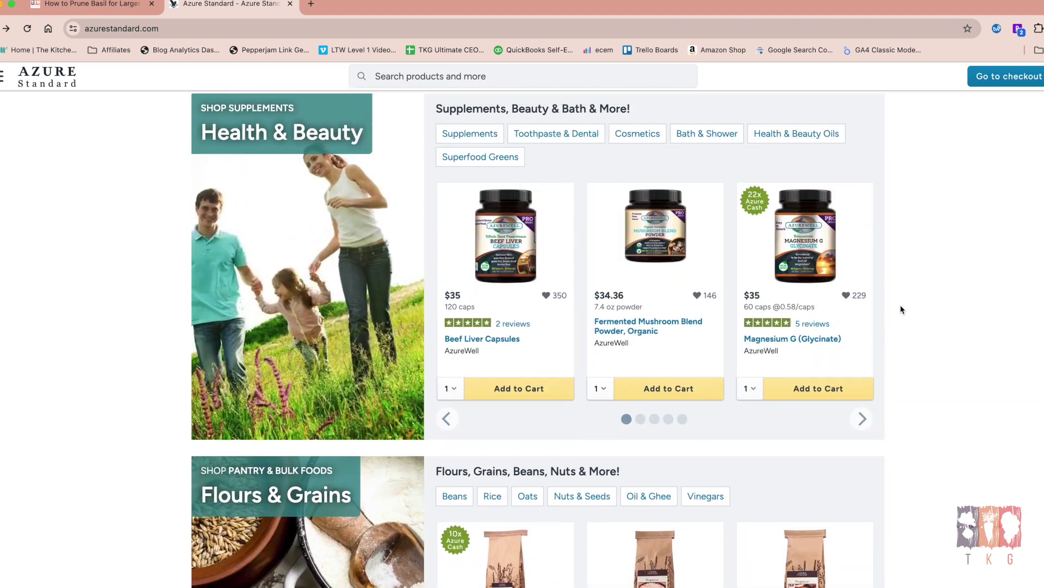
{"action": "scroll", "coordinate": [901, 309], "scroll_direction": "up", "scroll_amount": 5}
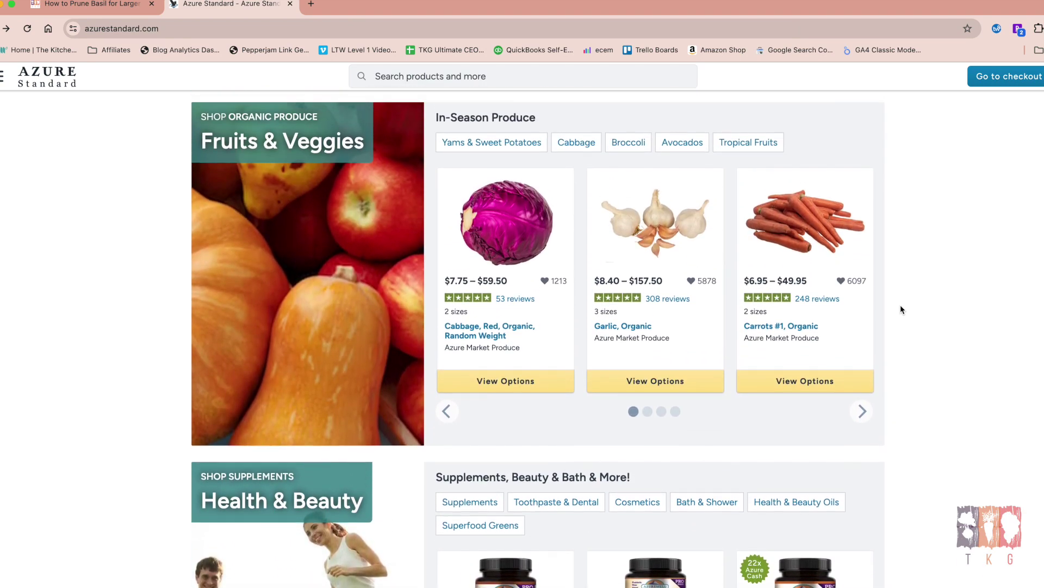
{"action": "scroll", "coordinate": [900, 309], "scroll_direction": "up", "scroll_amount": 3}
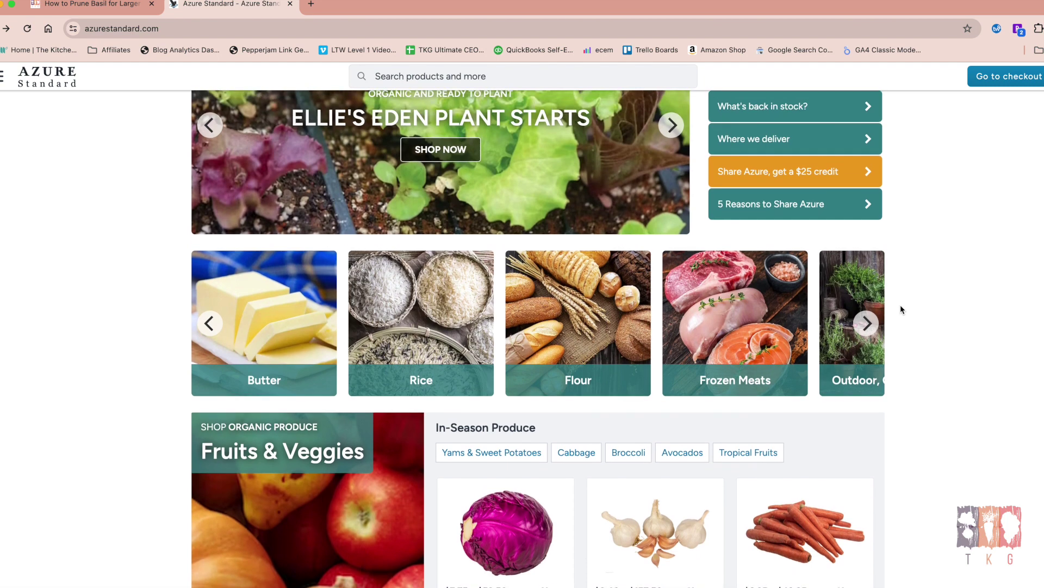
{"action": "scroll", "coordinate": [901, 309], "scroll_direction": "up", "scroll_amount": 2}
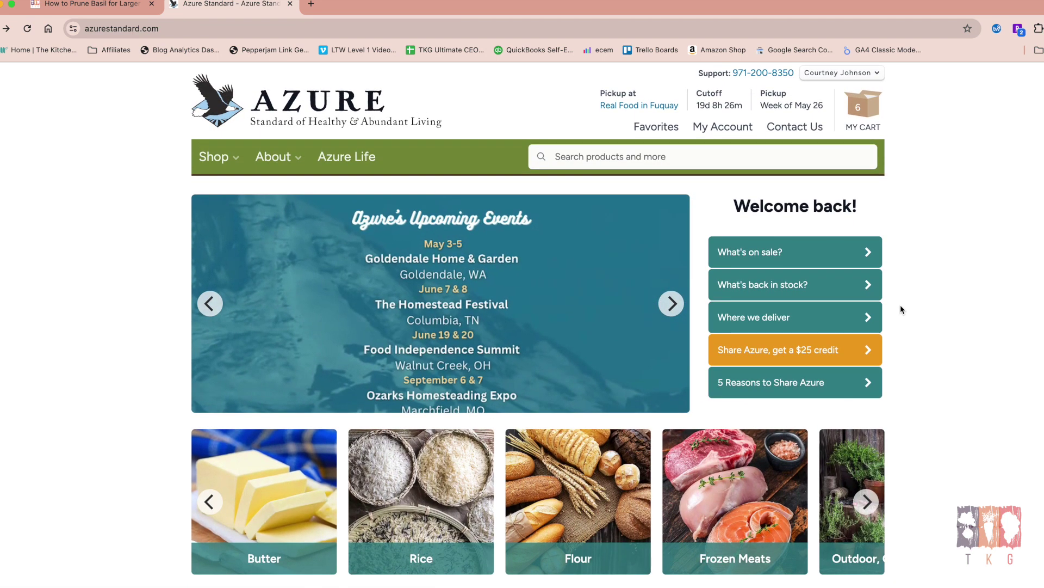
{"action": "scroll", "coordinate": [901, 309], "scroll_direction": "down", "scroll_amount": 1}
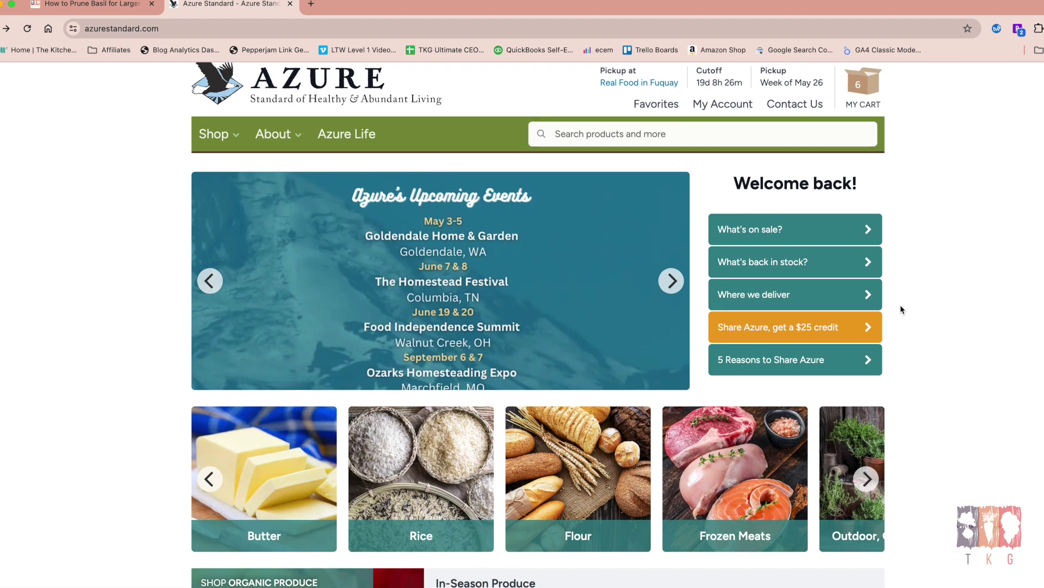